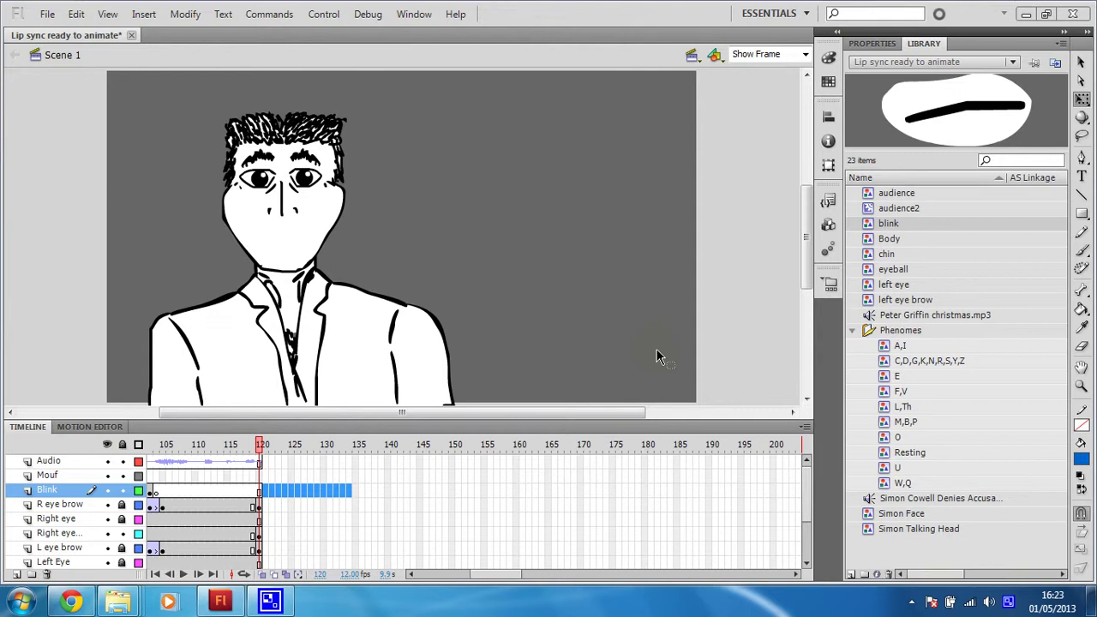
Save the lip-sync document and play the timeline through frame 120 to check the blinking.
key("ctrl+s")
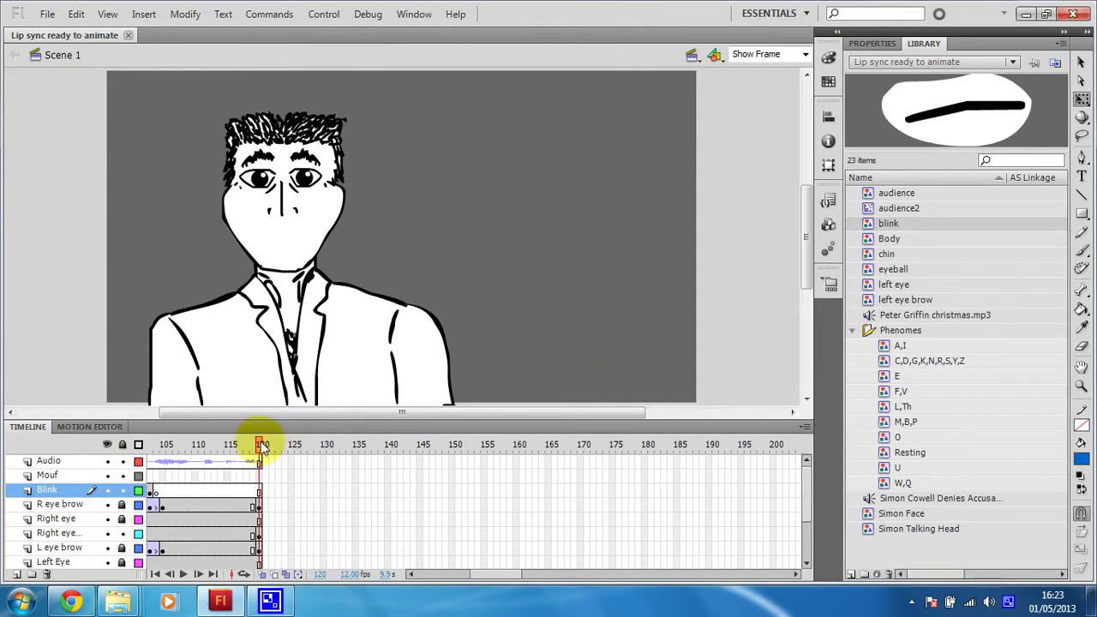
key("Return")
Return to frame 1, lock all layers, and preview the opening frames with onion skinning on.
left_click(156, 574)
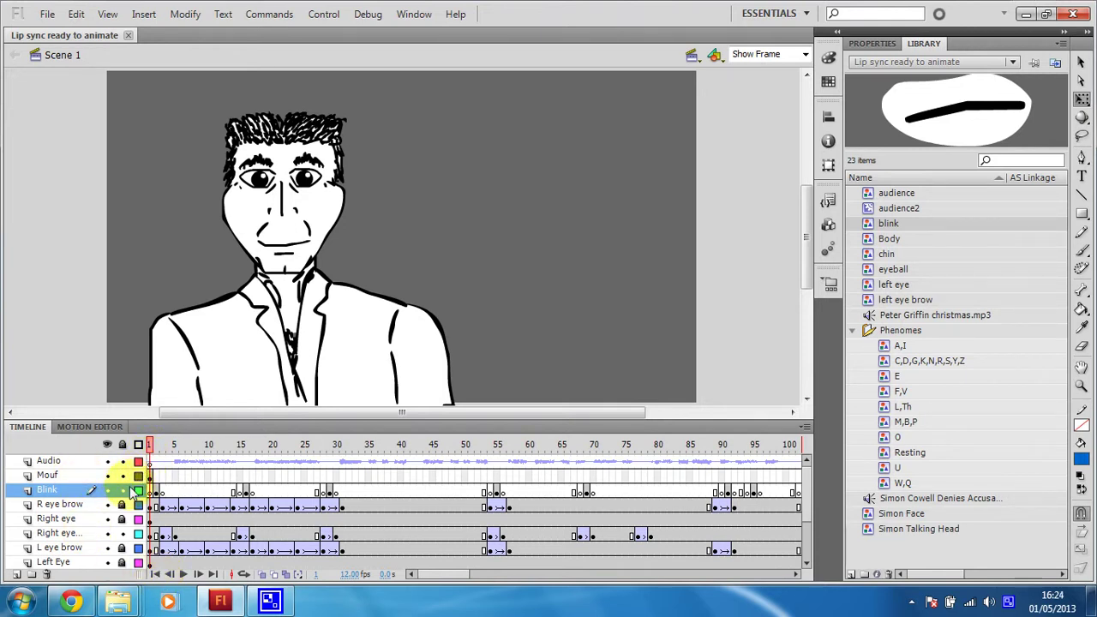
left_click(123, 444)
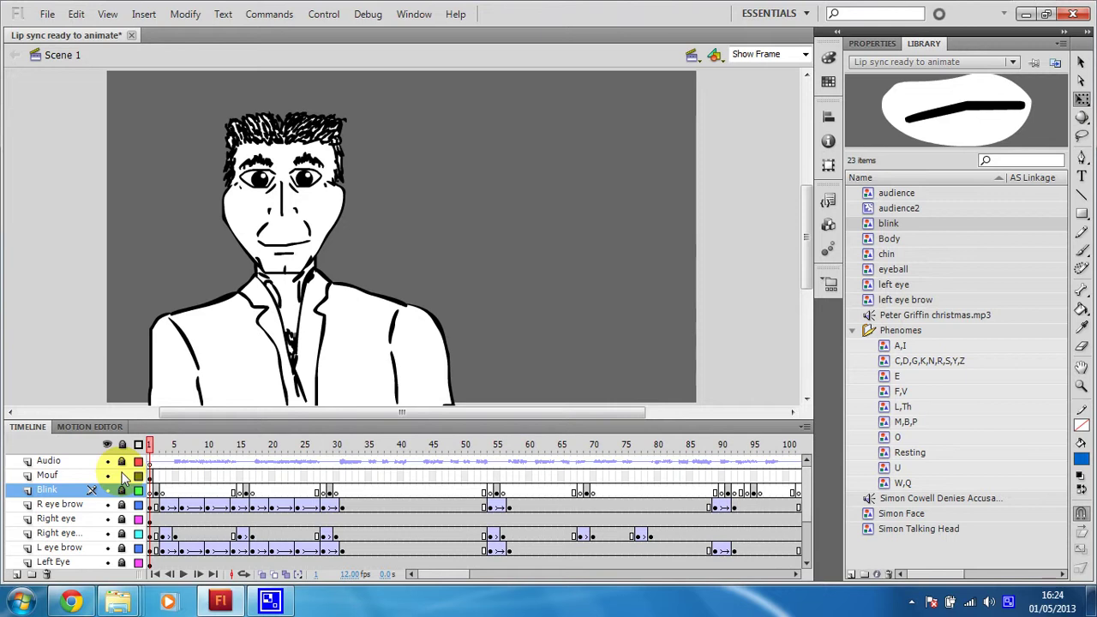
left_click(274, 574)
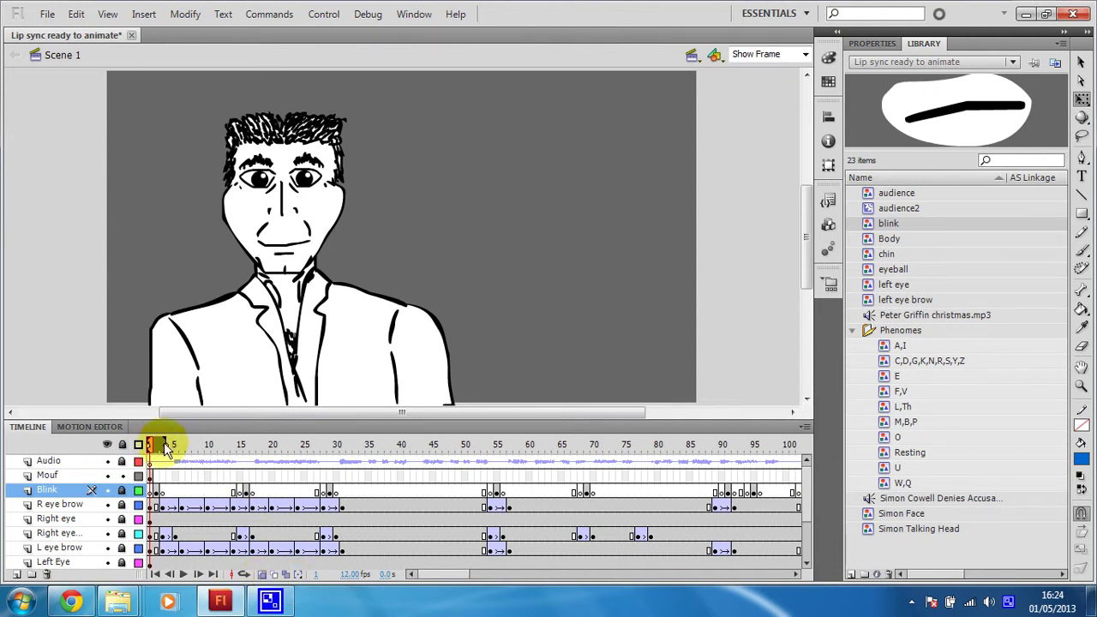
left_click_drag(156, 449, 124, 451)
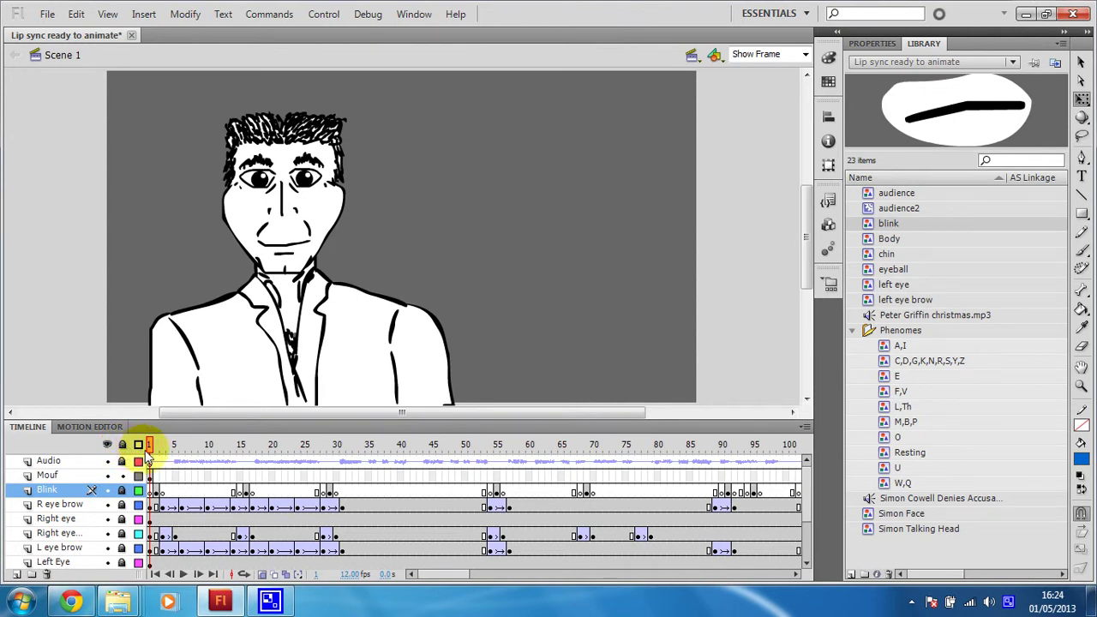
Select the mouth on the Mouf layer and move to frame 5.
left_click_drag(148, 456, 171, 479)
left_click(171, 479)
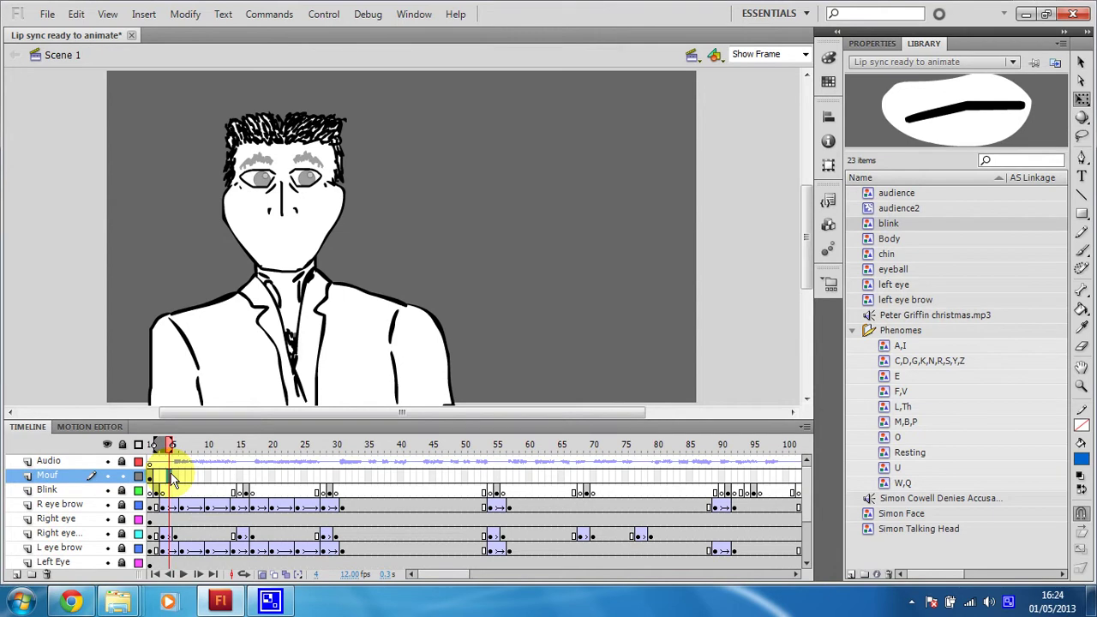
left_click(171, 478)
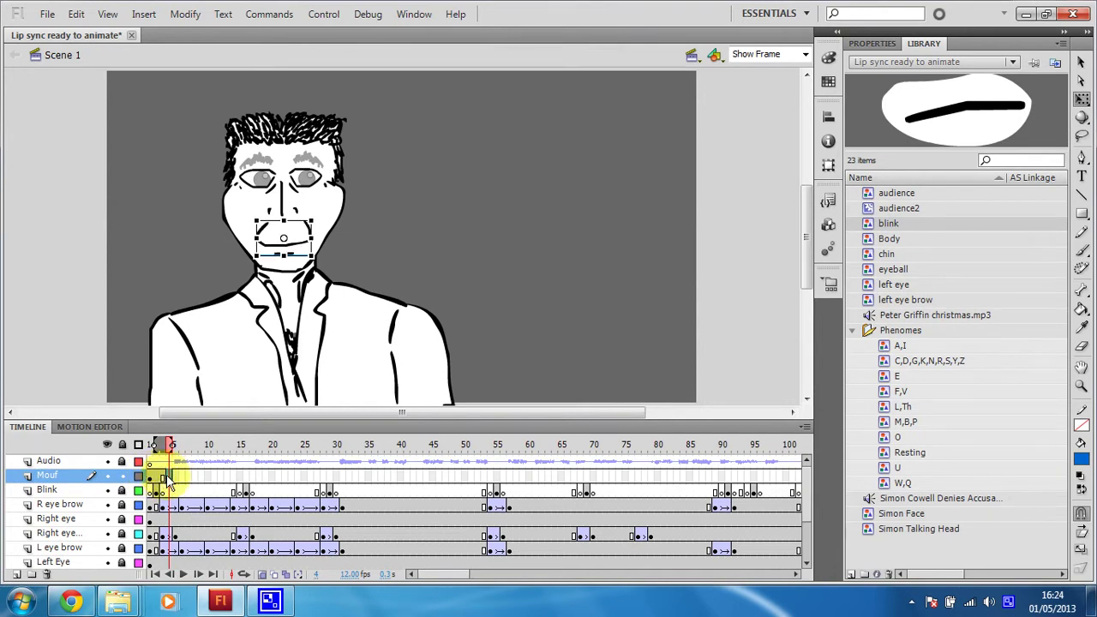
left_click(175, 476)
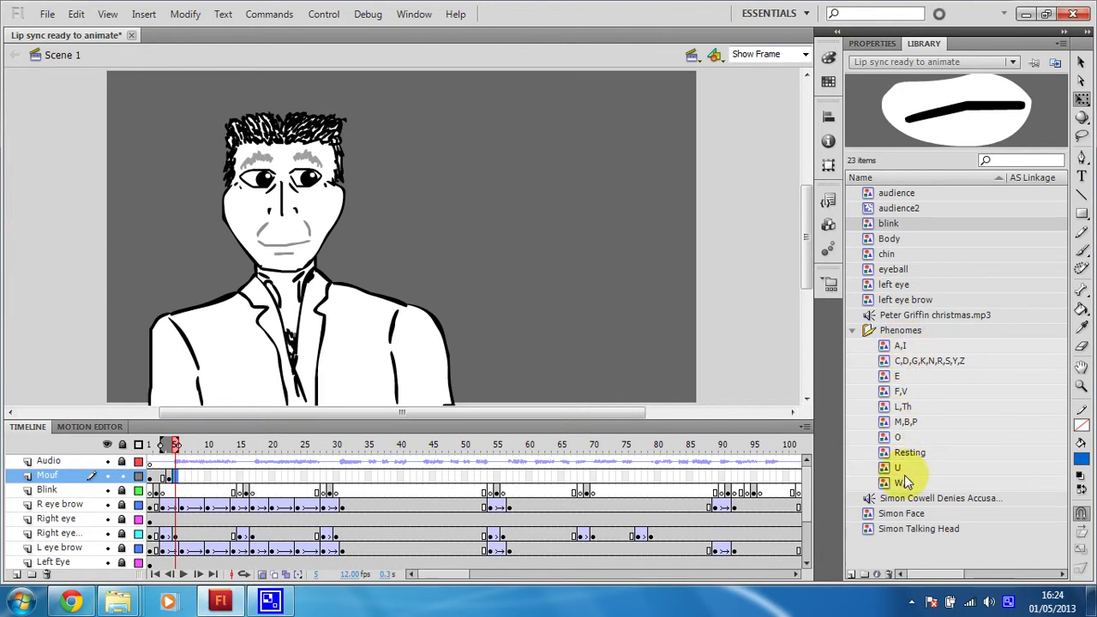
Drag the L,Th mouth symbol from the Library onto the face on the Mouf layer.
left_click(903, 406)
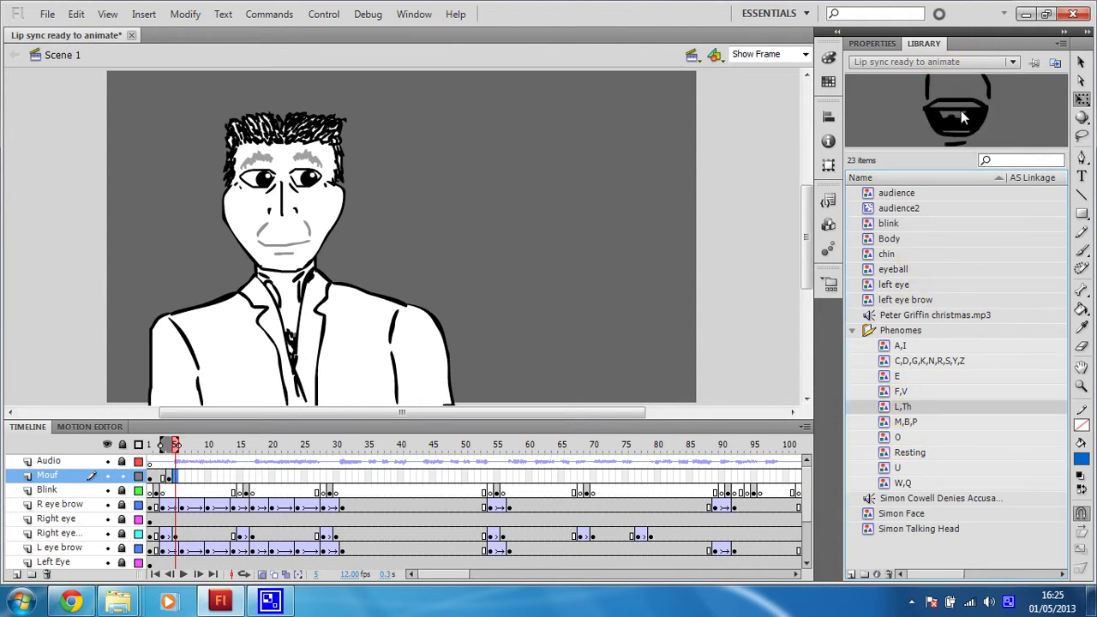
left_click_drag(960, 110, 478, 305)
left_click_drag(218, 452, 183, 482)
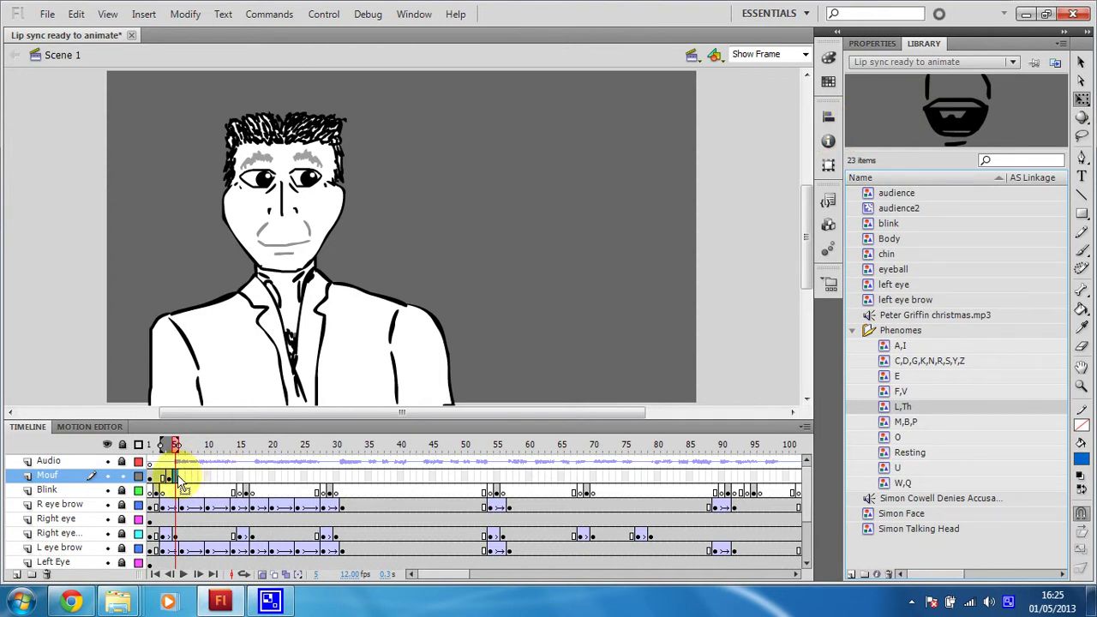
left_click(176, 473)
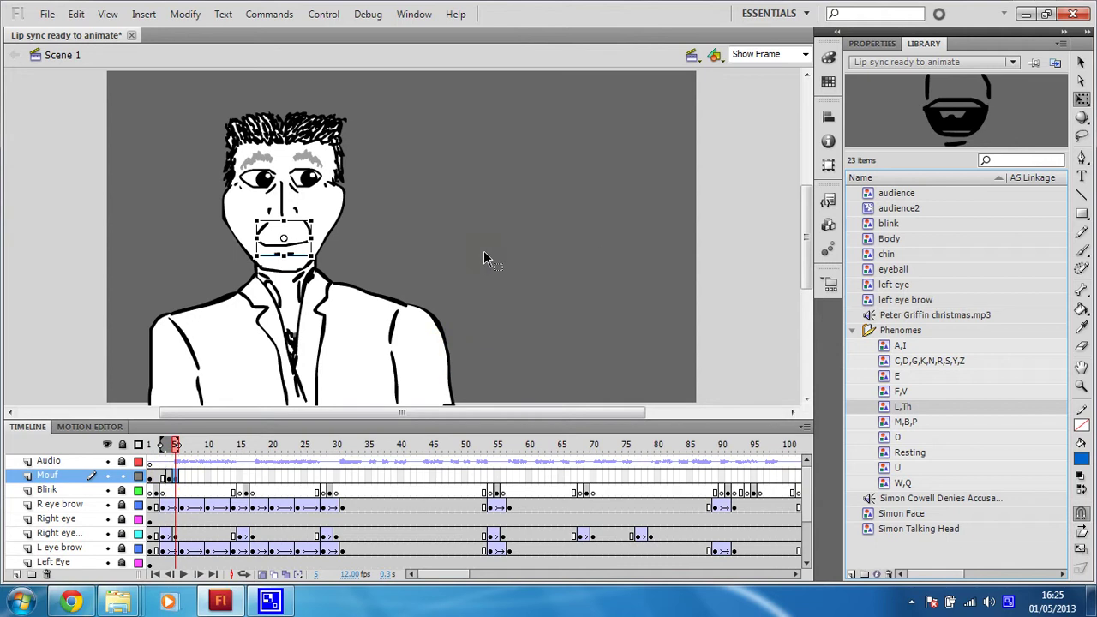
Restore the deleted L,Th symbol and place the L,Th mouth under the nose at frame 5.
key("Delete")
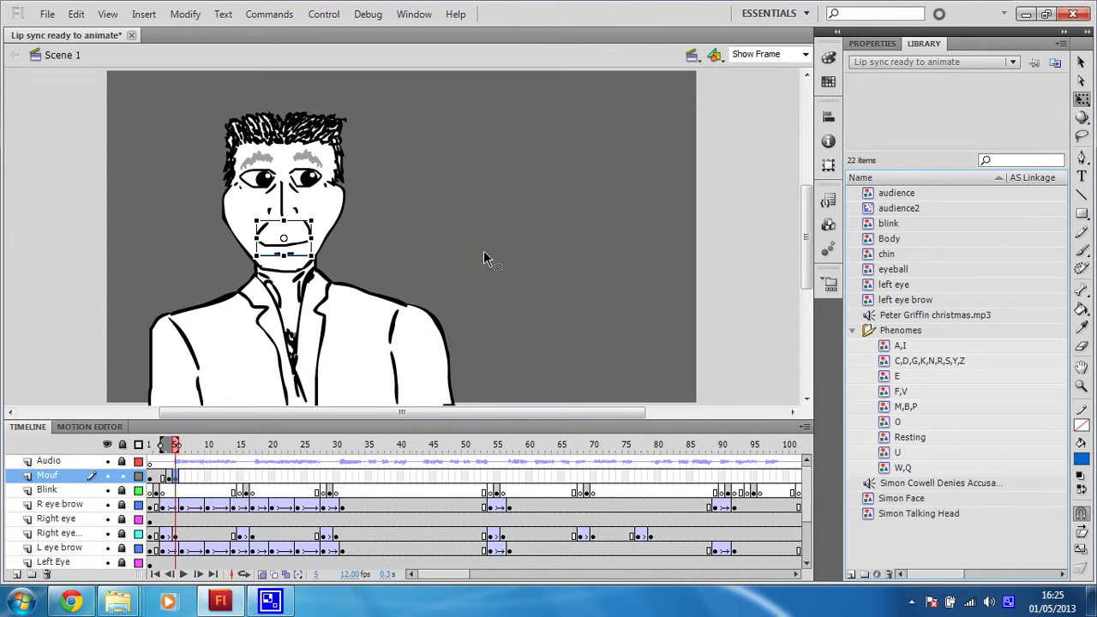
key("ctrl+z")
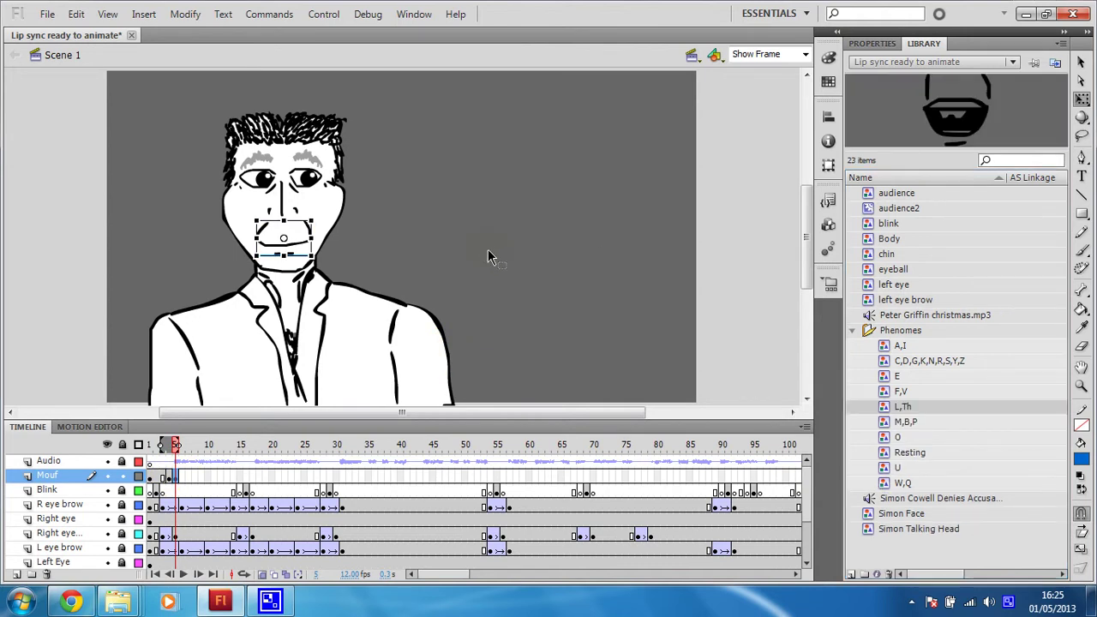
left_click(177, 477)
left_click_drag(931, 119, 289, 248)
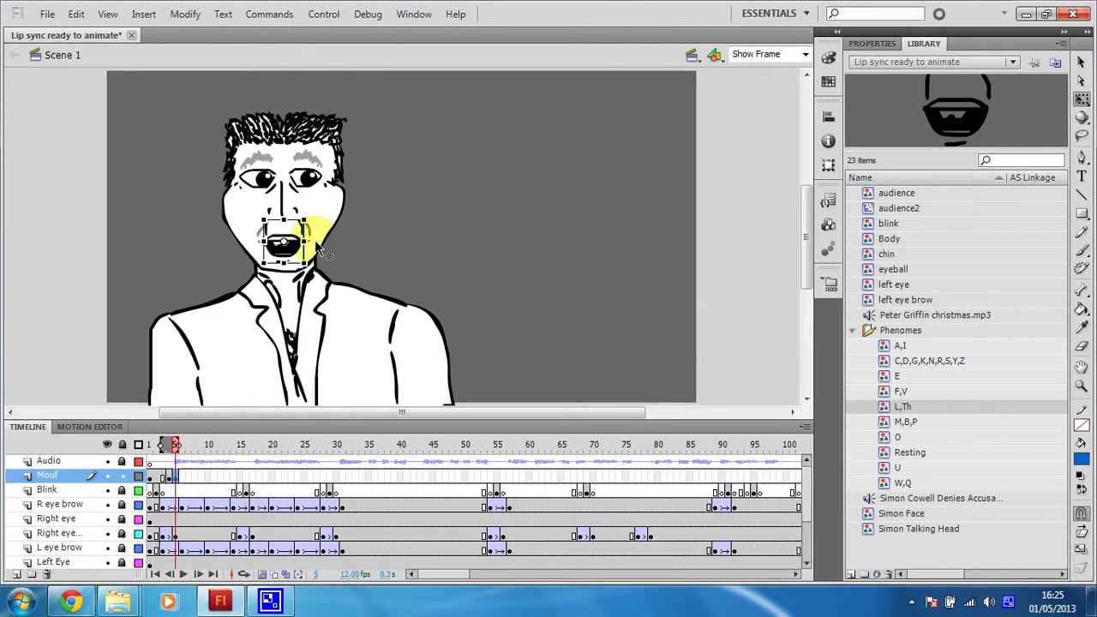
left_click(174, 445)
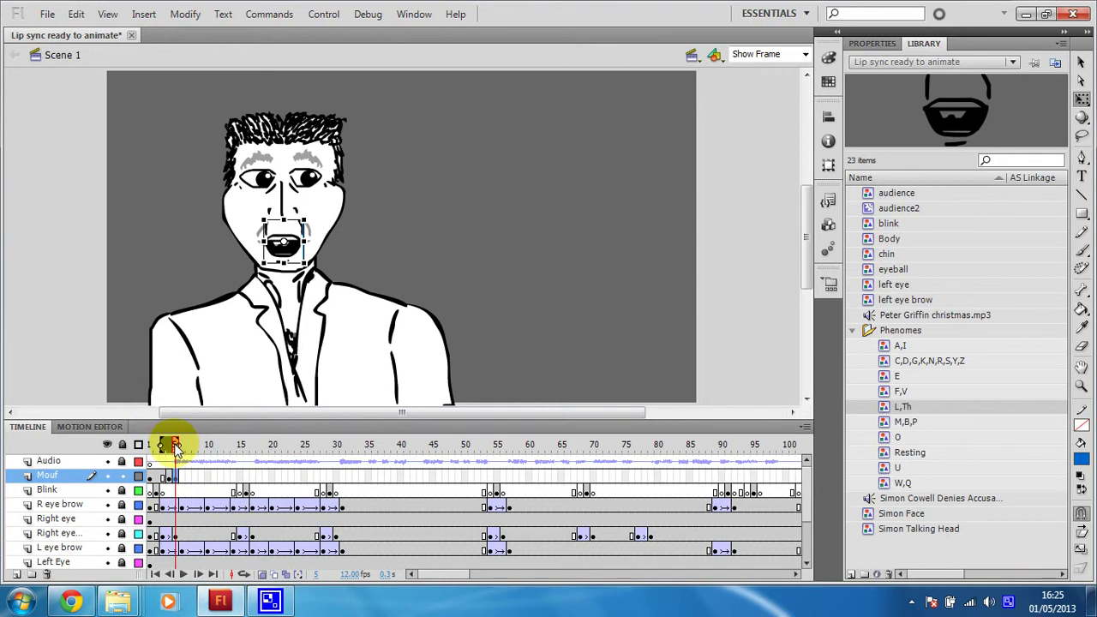
left_click_drag(175, 447, 175, 448)
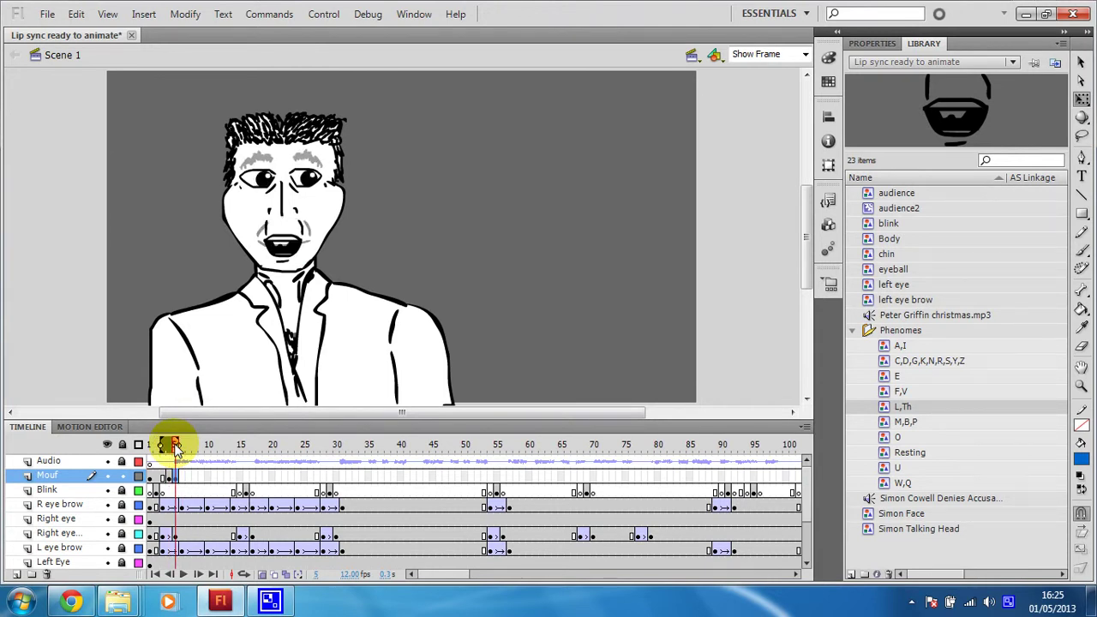
At frame 6, preview each Phenomes mouth shape in the Library, from A,I through U.
left_click_drag(176, 447, 179, 441)
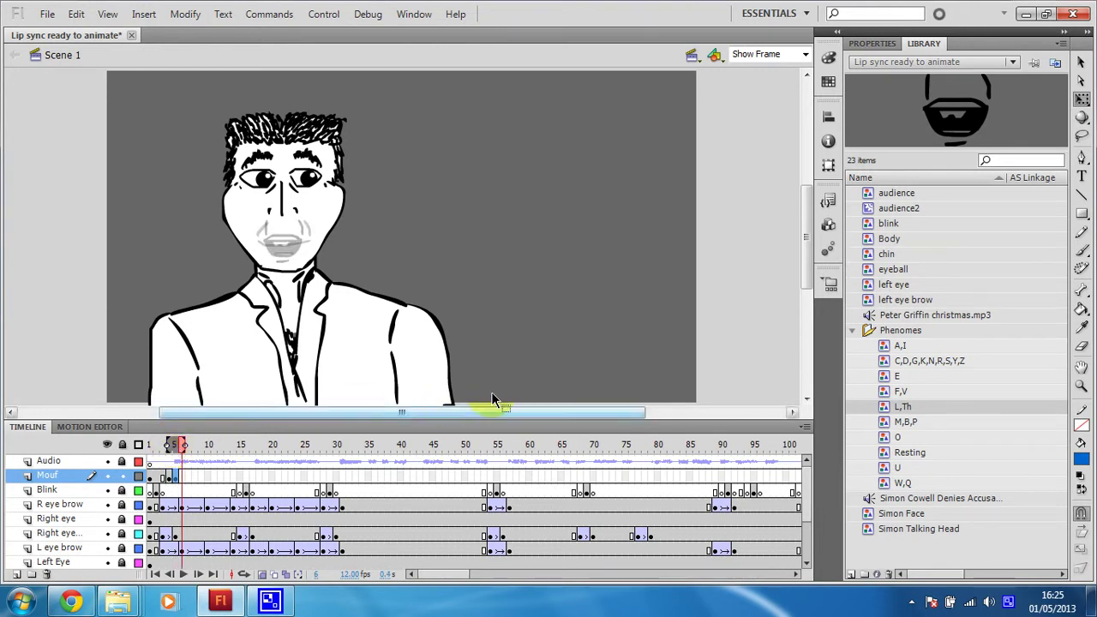
left_click(899, 346)
left_click(901, 361)
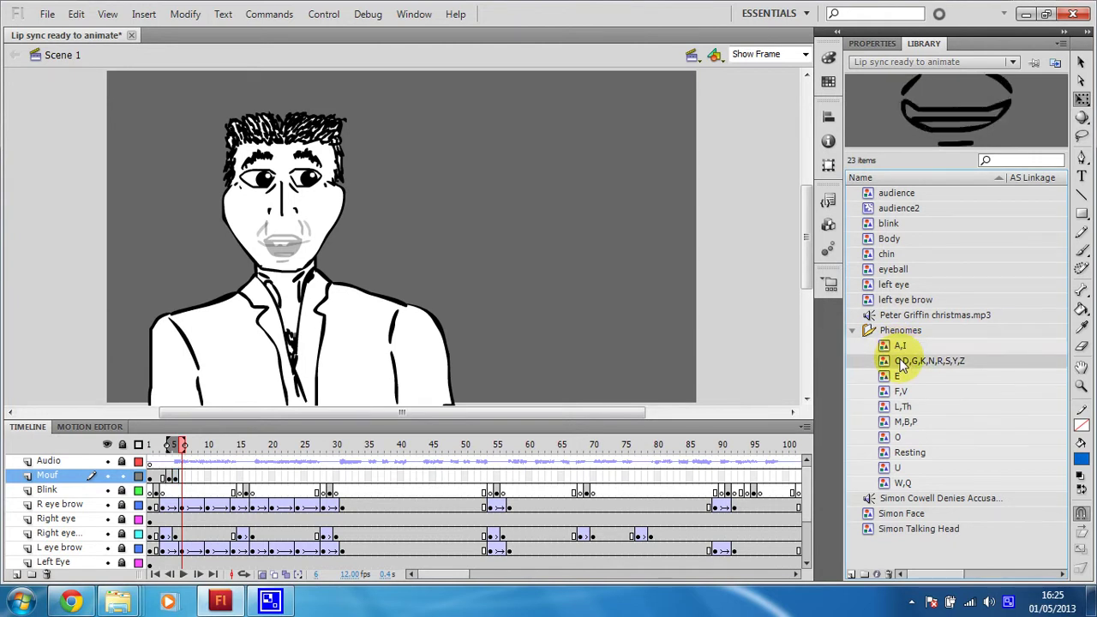
left_click(897, 378)
left_click(897, 395)
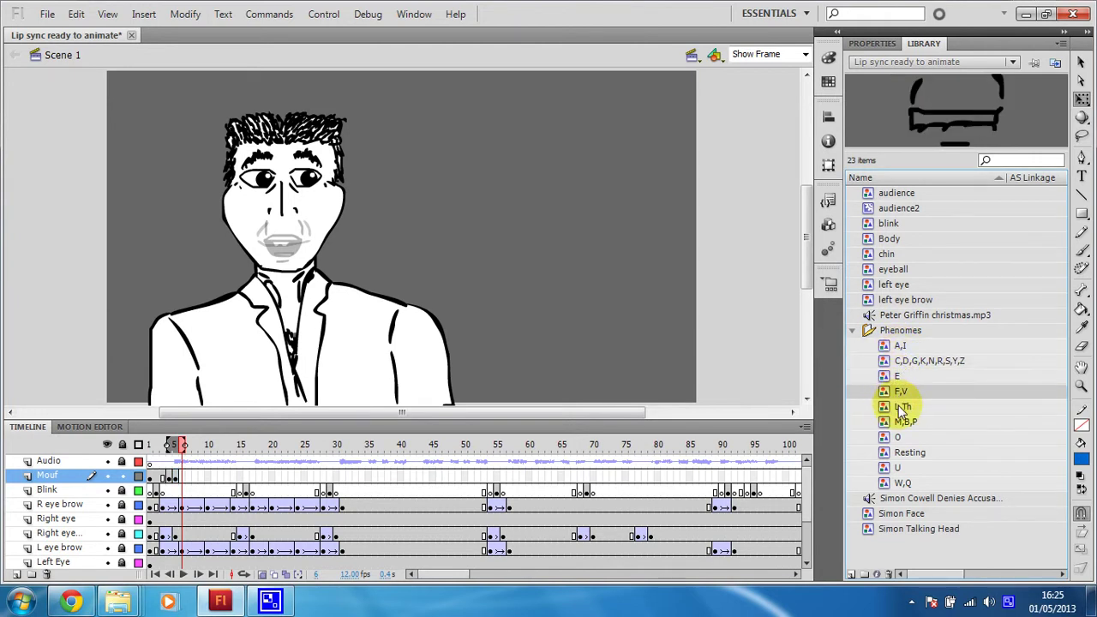
left_click(901, 408)
left_click(905, 424)
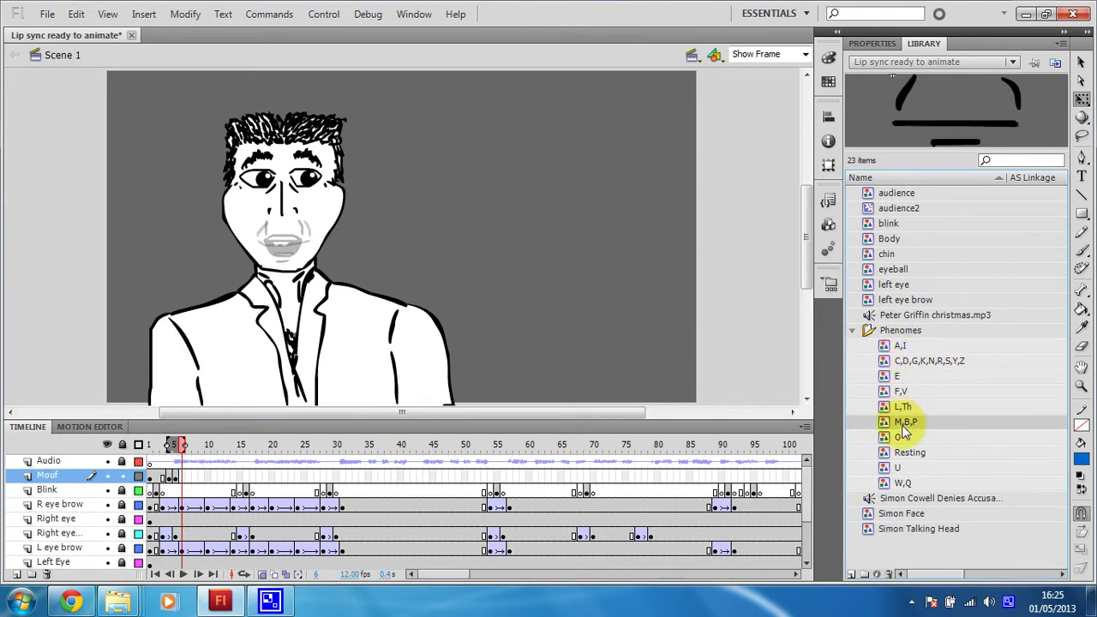
left_click(902, 439)
left_click(903, 456)
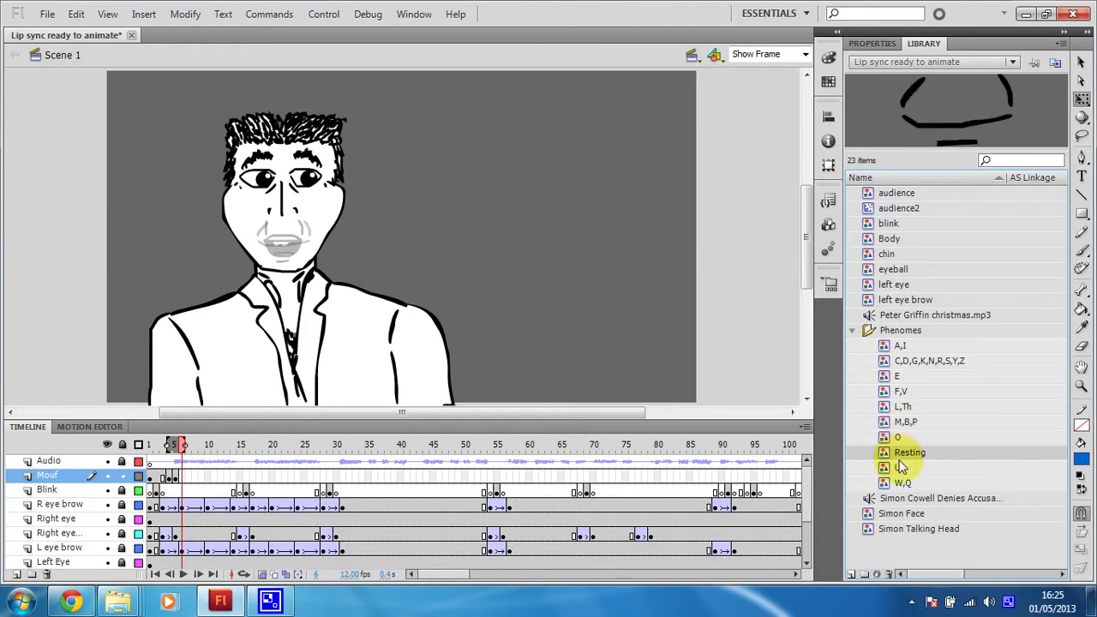
left_click(898, 468)
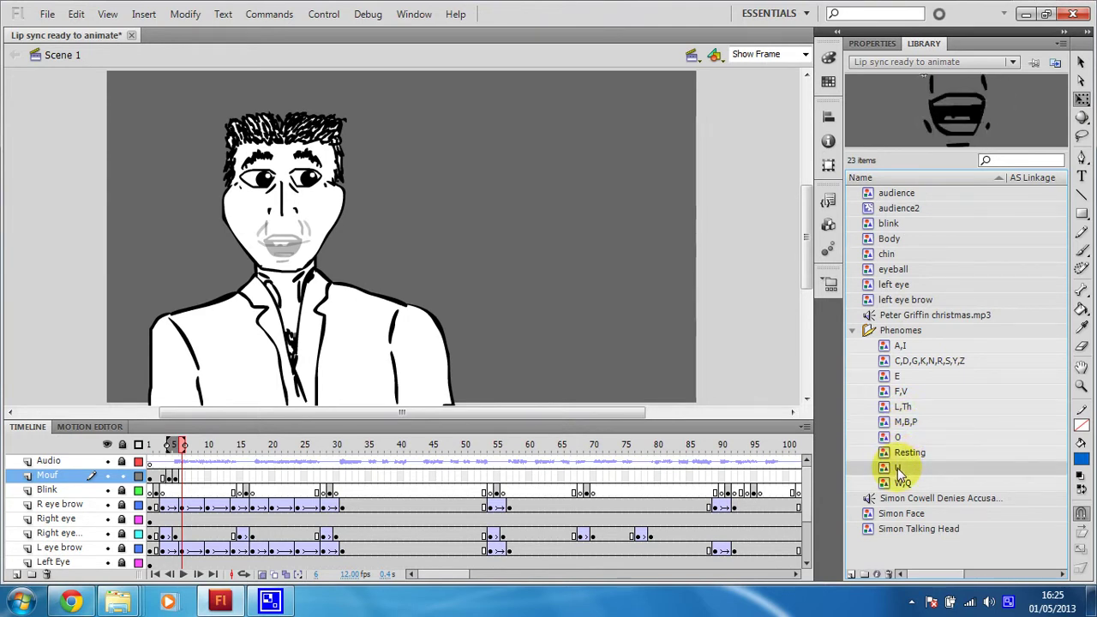
Place the open A,I mouth onto the face and check the early frames.
left_click(899, 346)
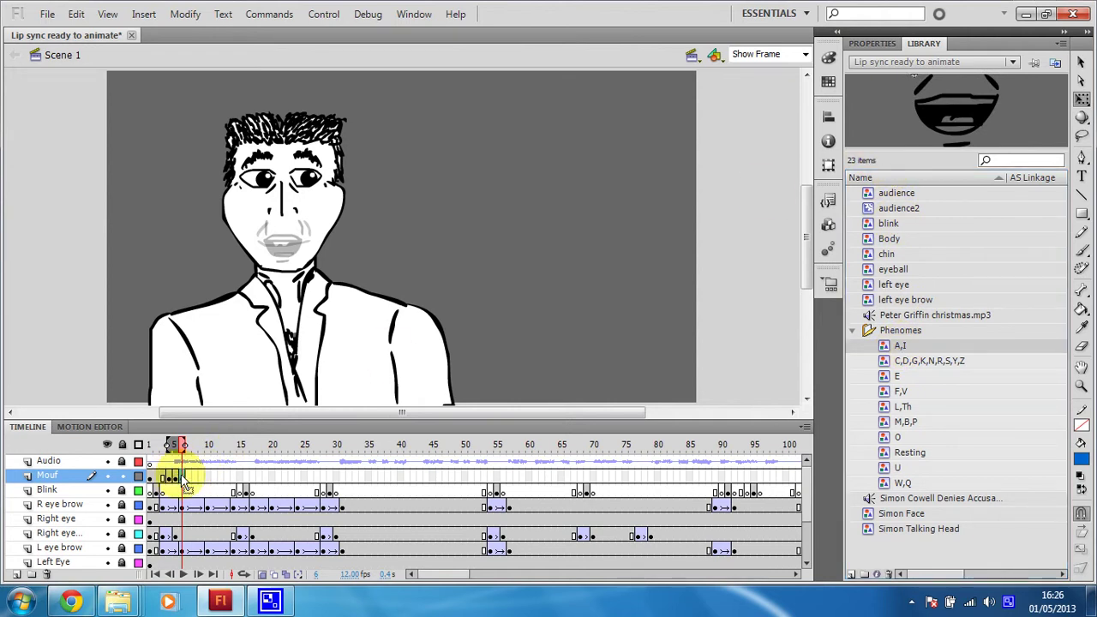
left_click_drag(948, 110, 283, 245)
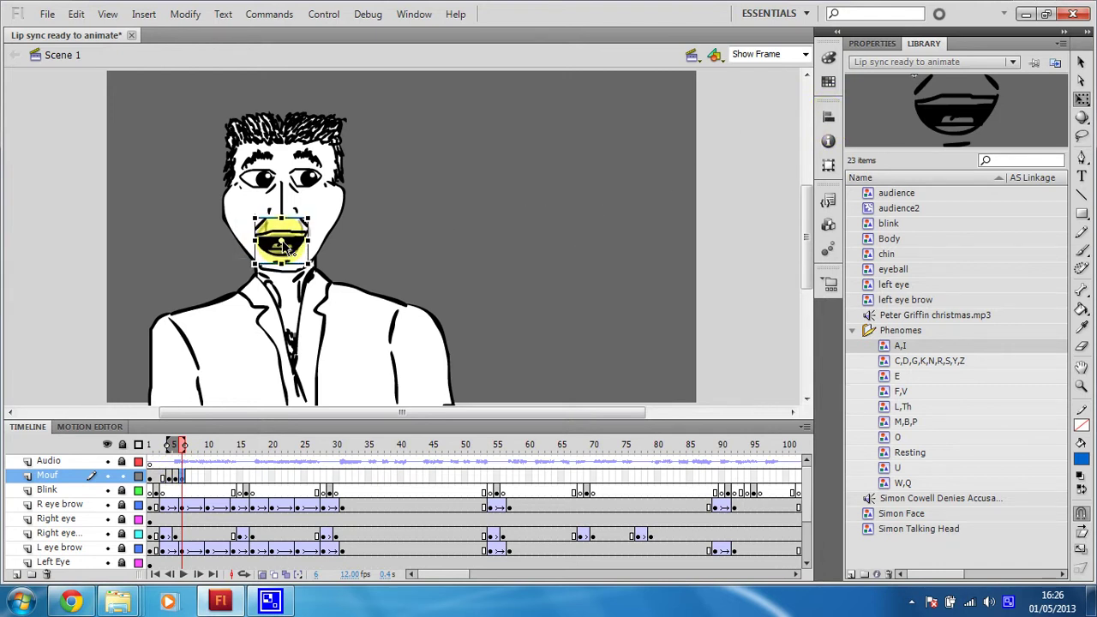
mouse_move(181, 447)
left_mouse_down()
mouse_move(152, 445)
mouse_move(202, 451)
left_mouse_up()
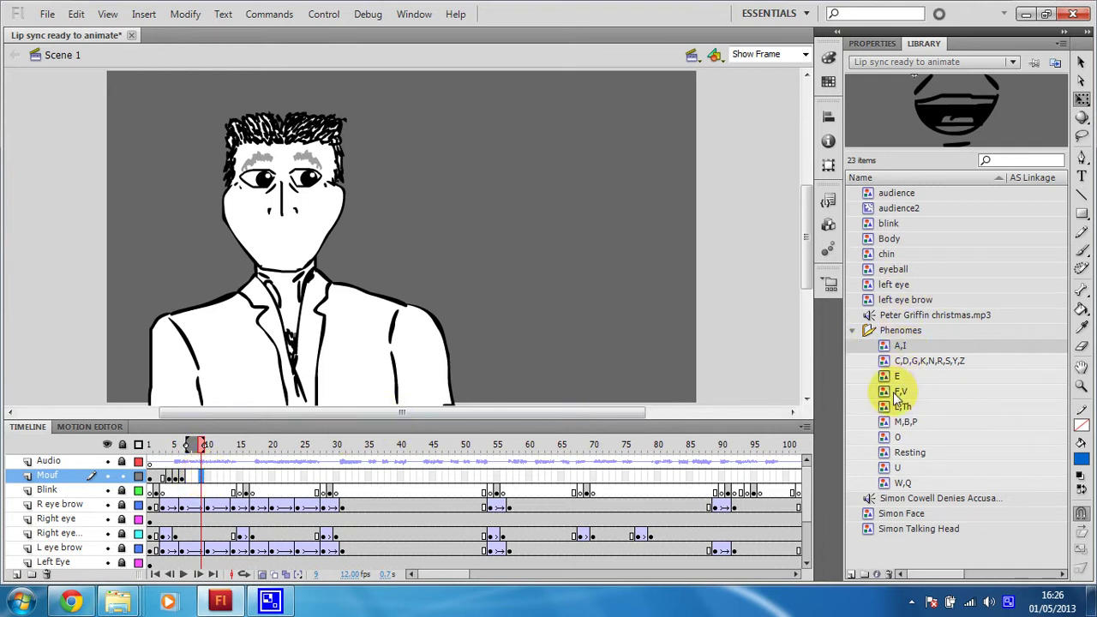
Insert a blank keyframe on the Mouf layer and place the L,Th mouth on the face.
right_click(203, 478)
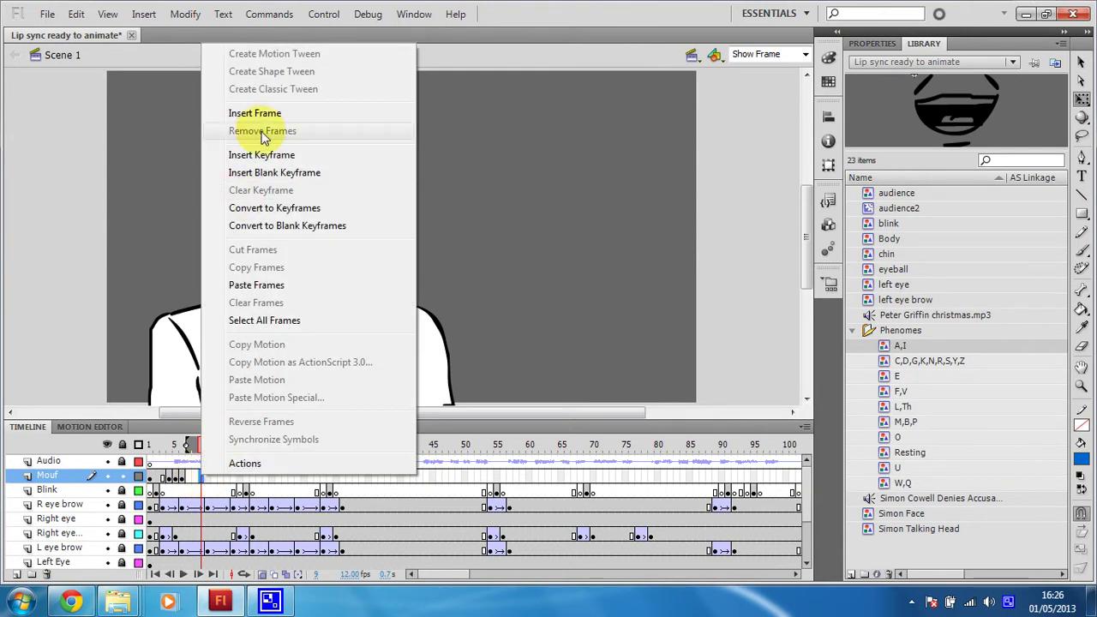
left_click(266, 174)
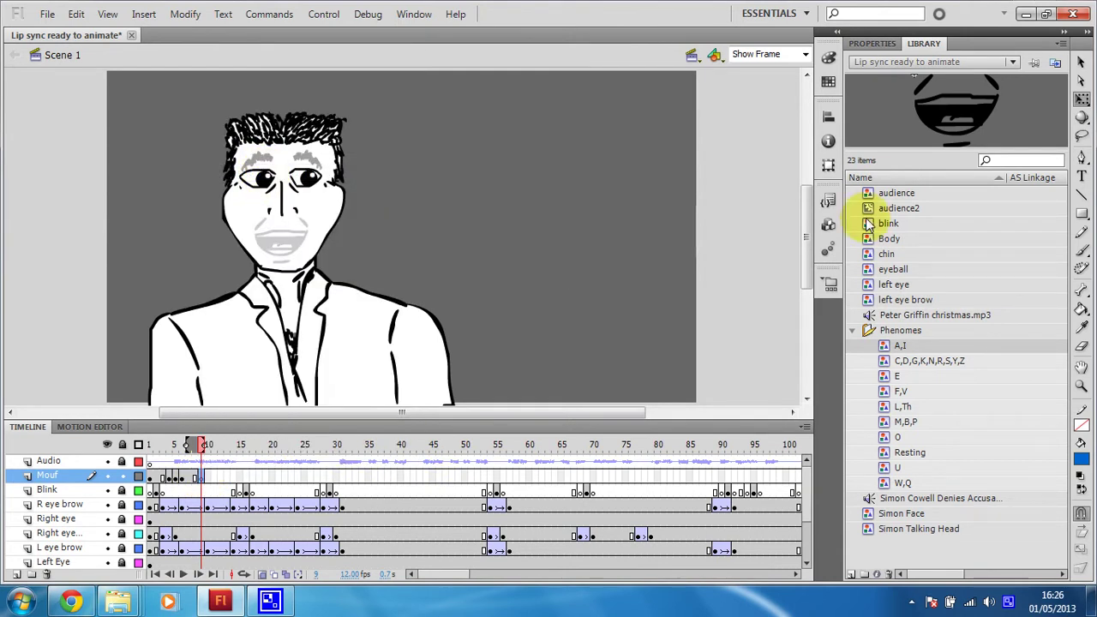
left_click(900, 405)
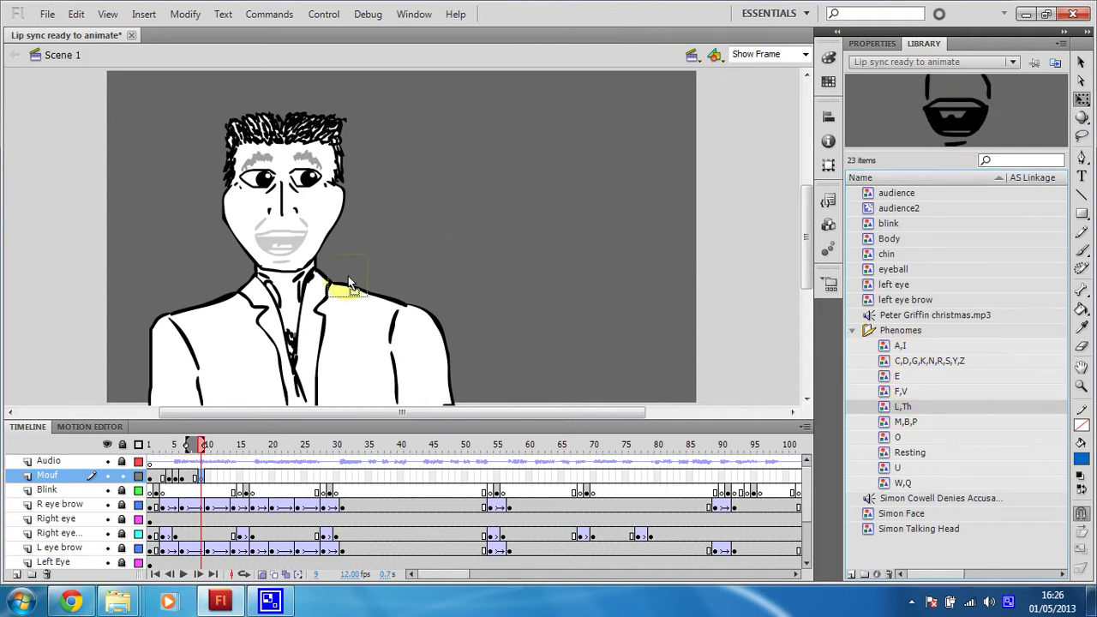
left_click_drag(315, 254, 285, 245)
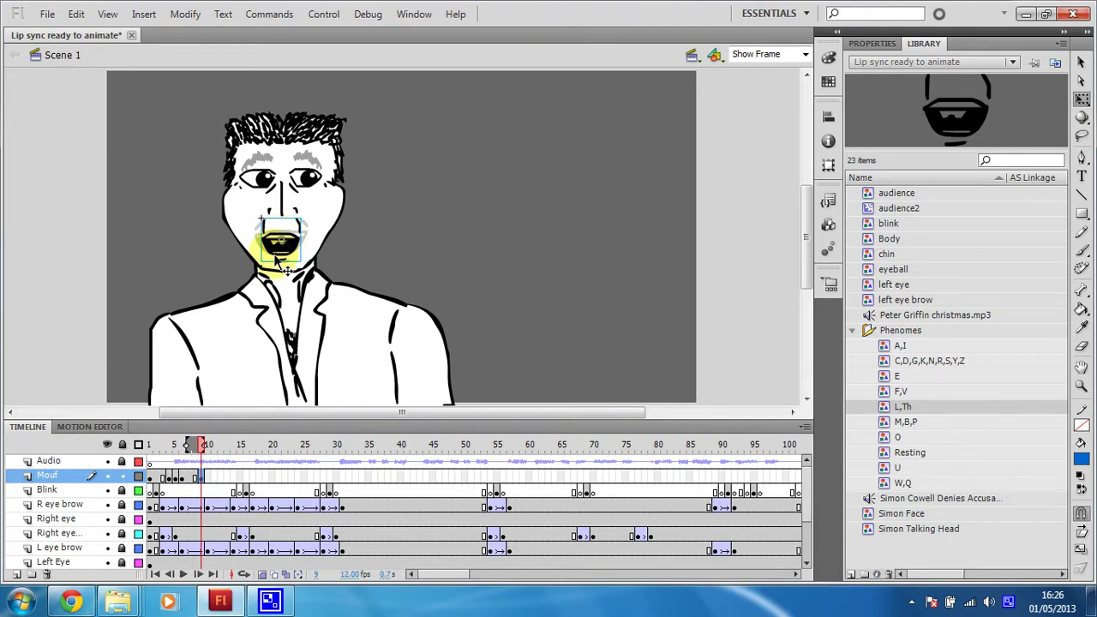
Add a blank keyframe at Mouf frame 11 holding the L,Th mouth.
left_click_drag(196, 440, 216, 452)
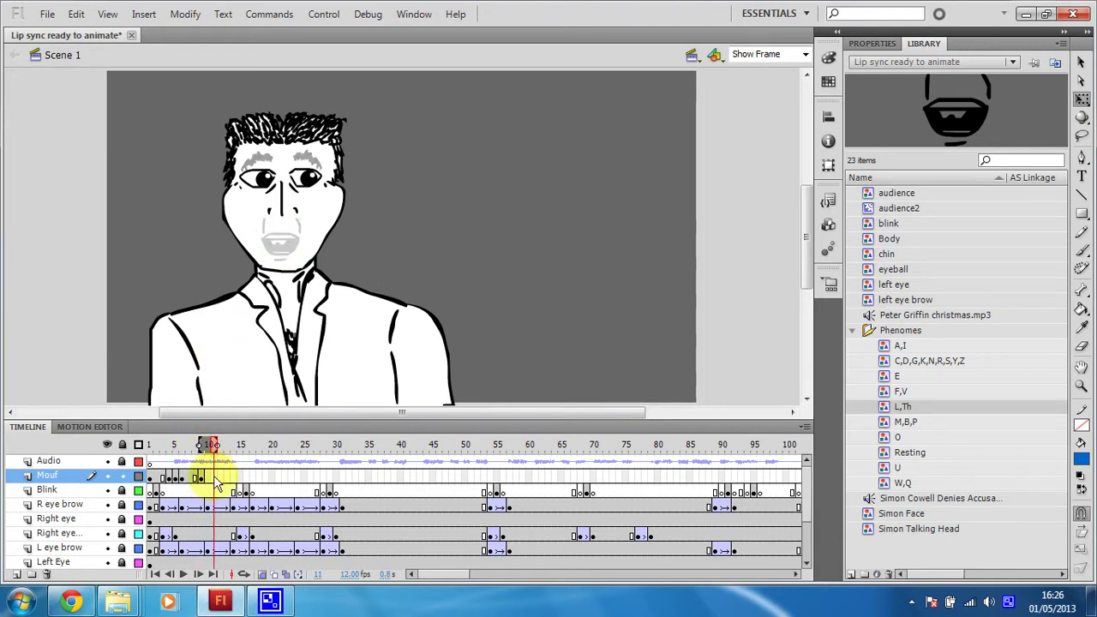
right_click(215, 482)
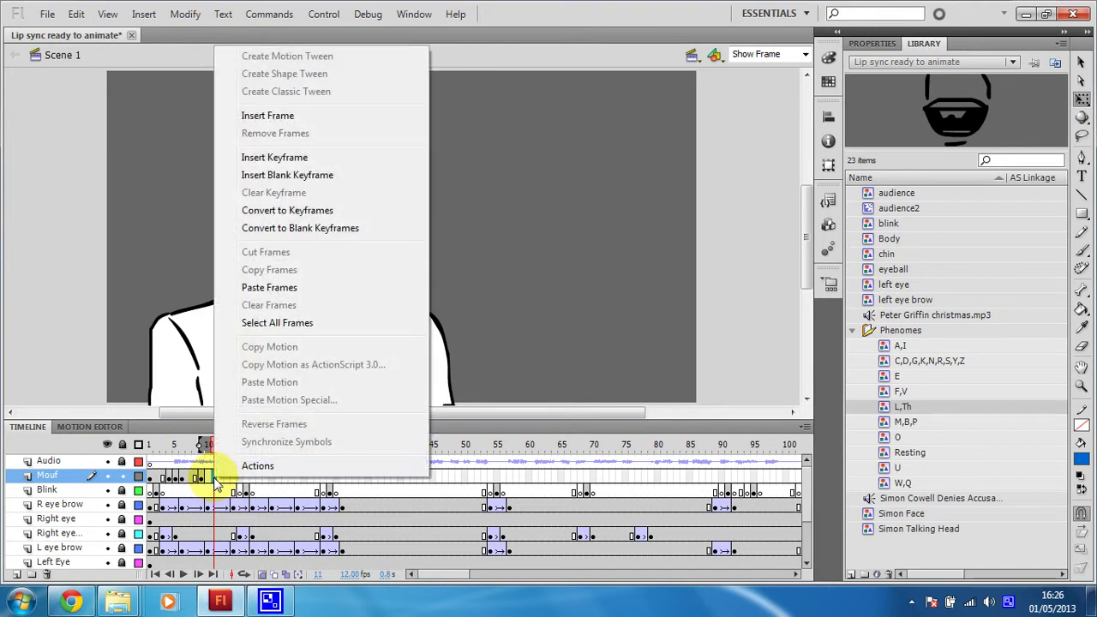
left_click(288, 176)
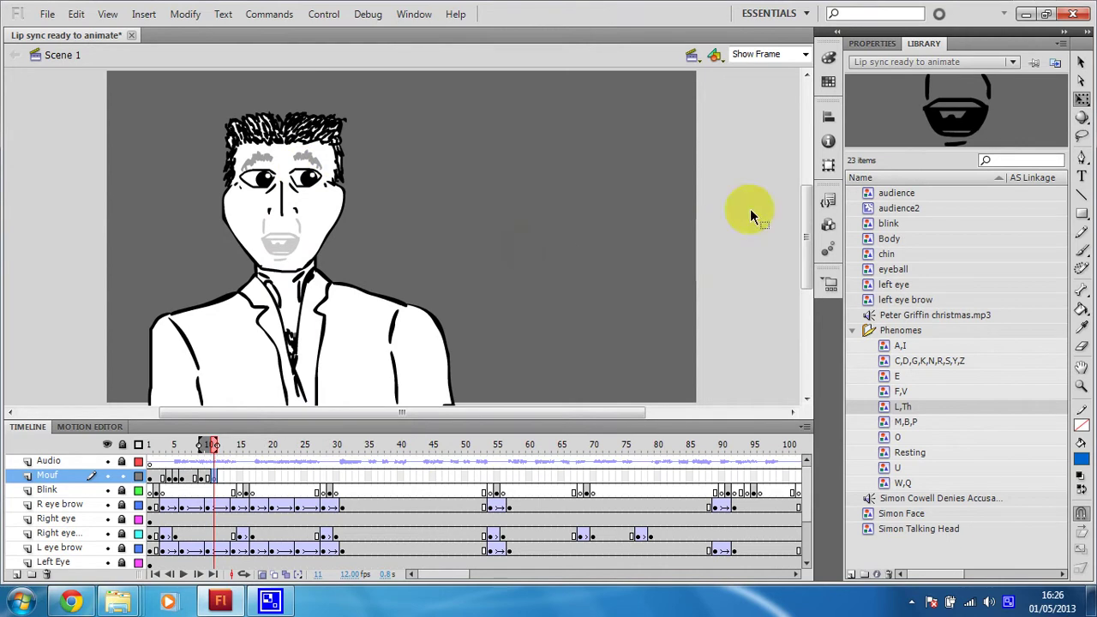
left_click_drag(937, 124, 282, 240)
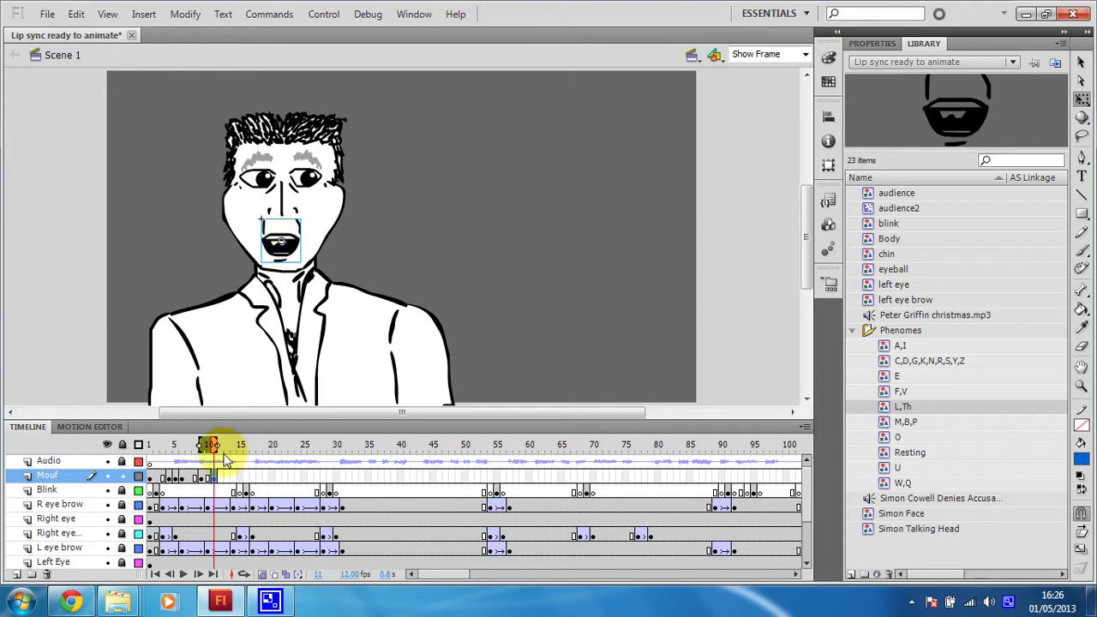
Add a blank keyframe at frame 10 with the A,I mouth, then rewind to frame 1.
right_click(208, 475)
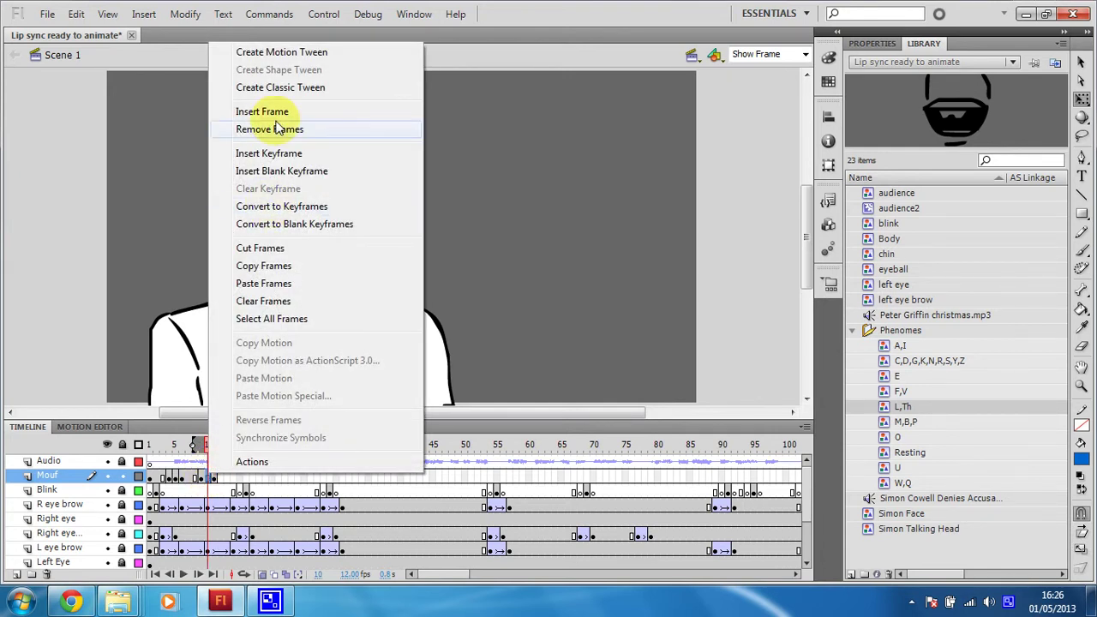
left_click(276, 172)
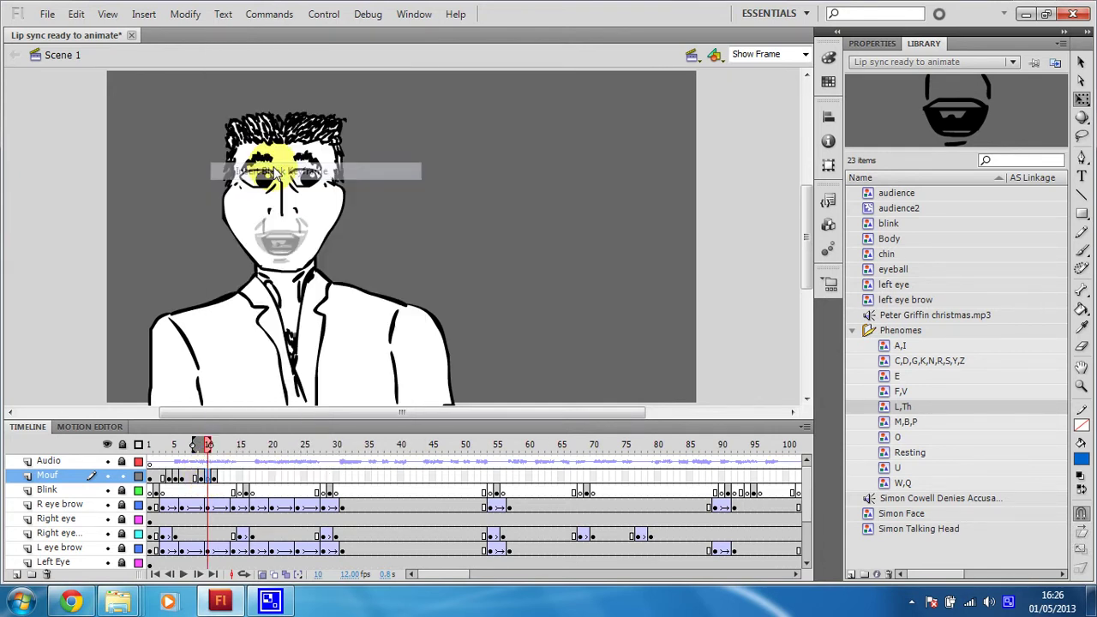
left_click(899, 345)
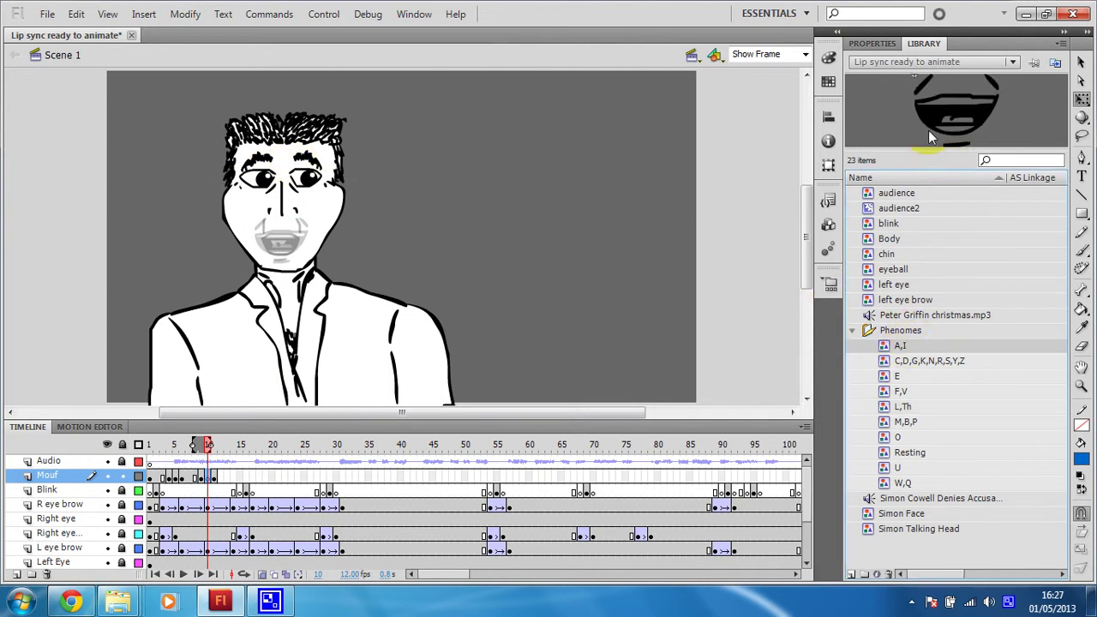
left_click_drag(934, 120, 289, 248)
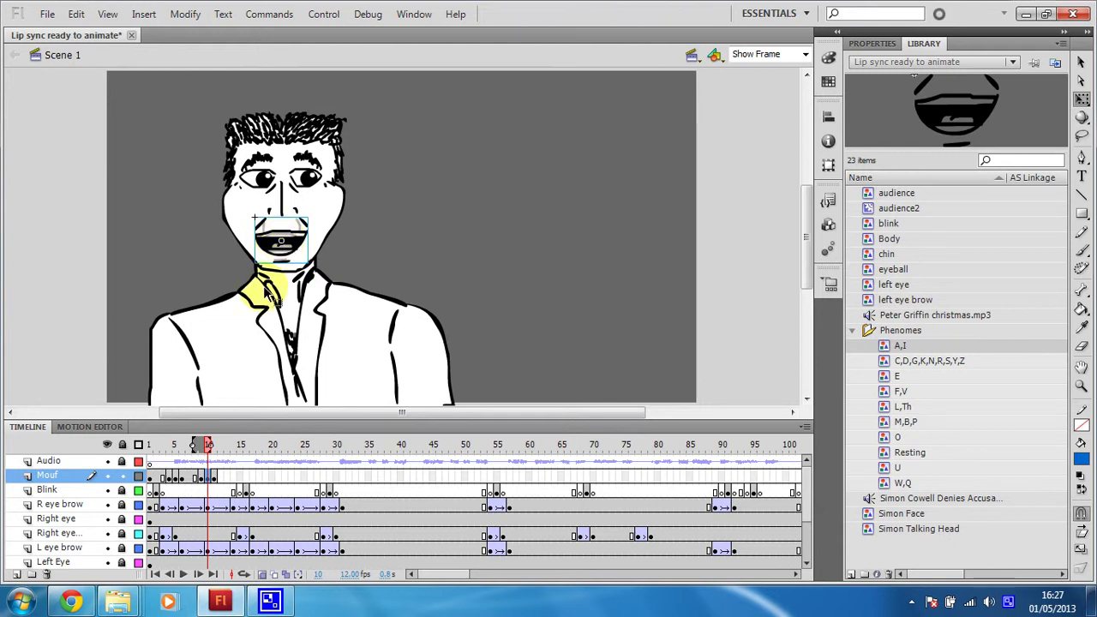
left_click(208, 444)
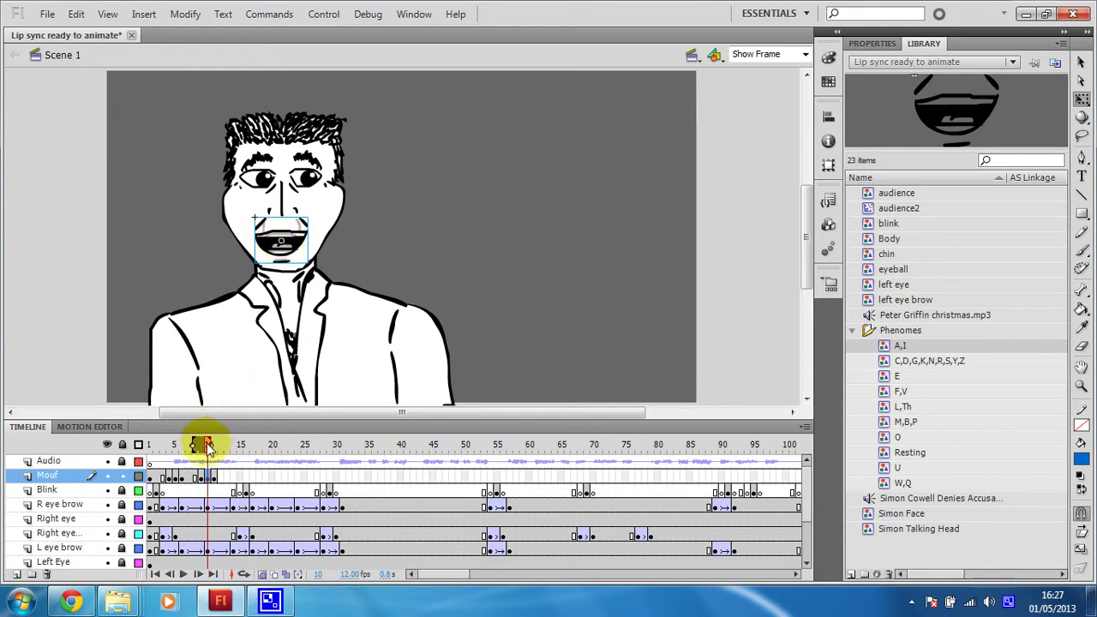
left_click_drag(209, 447, 147, 450)
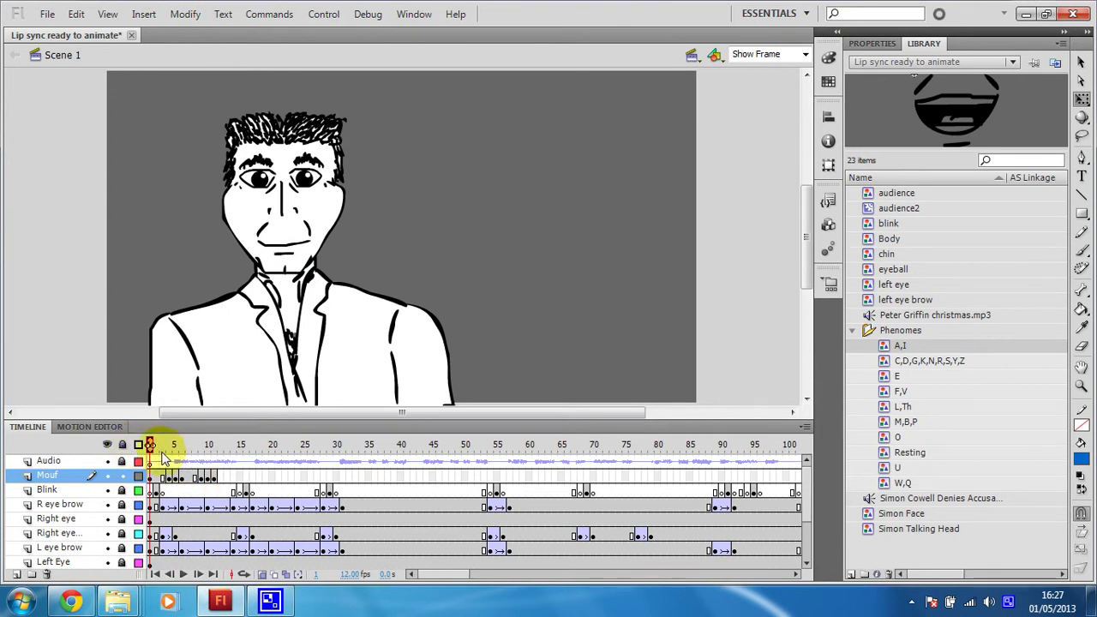
key("Return")
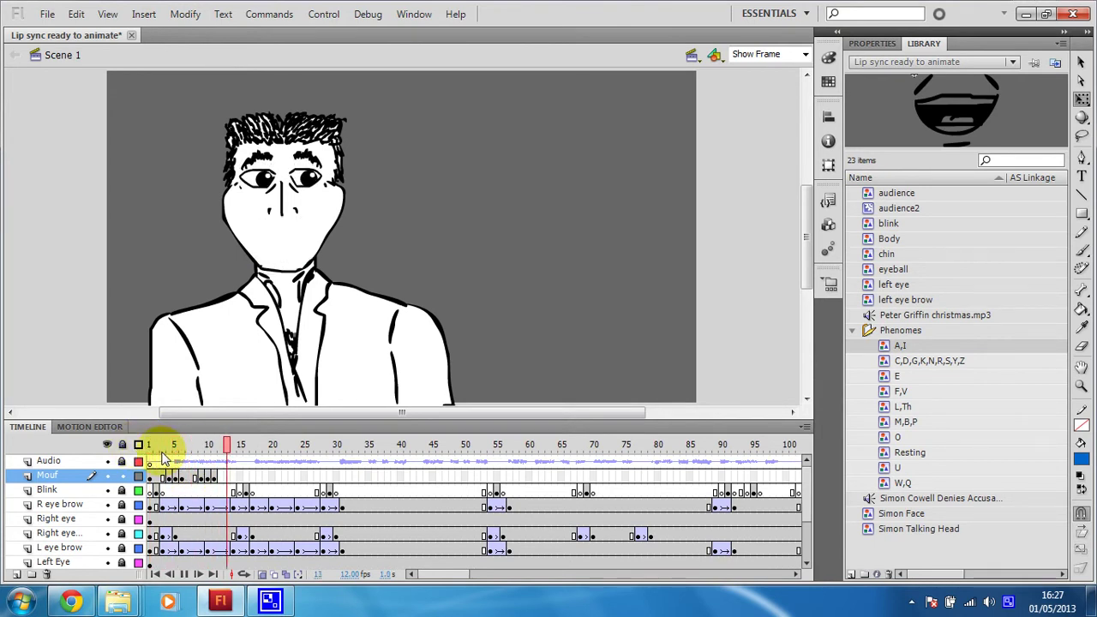